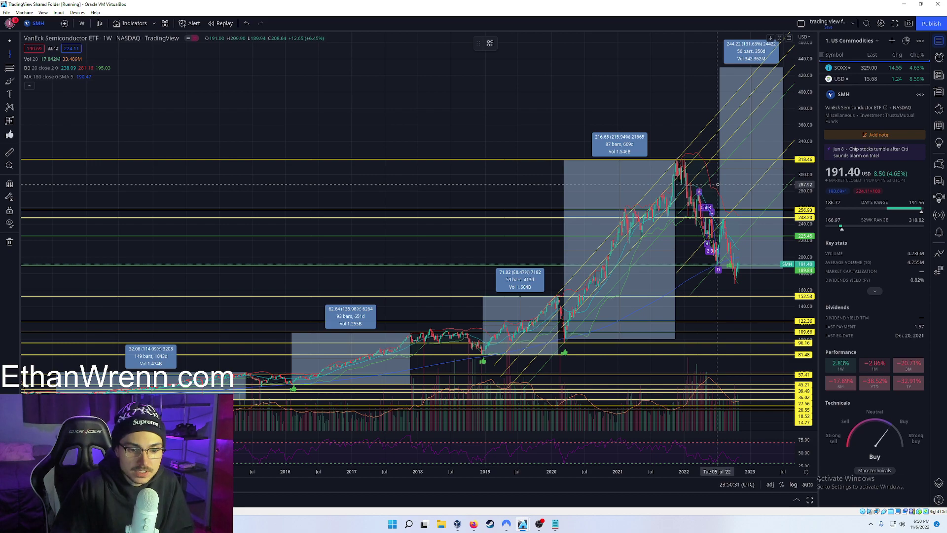
Step: Drop a vertical line on the Oct '22 weekly bar with Alt+V
key("alt+v")
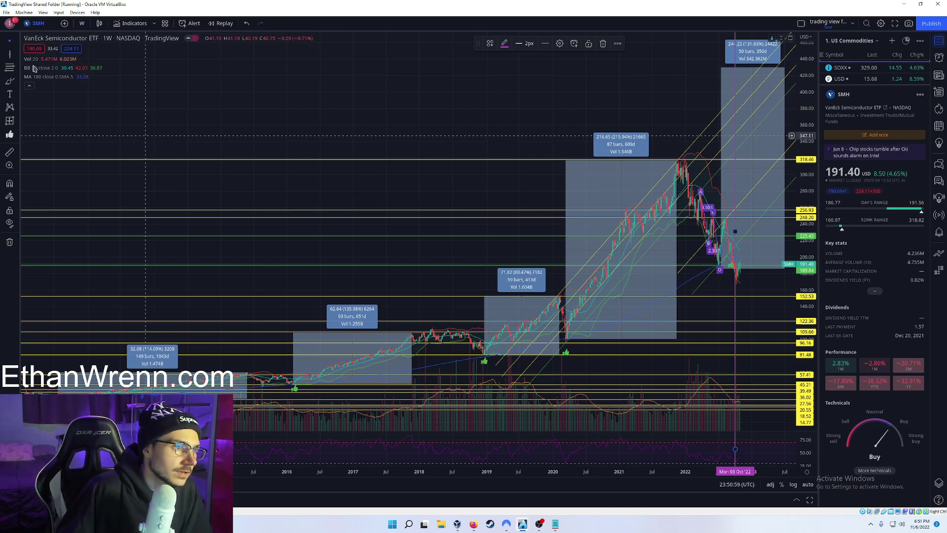
Step: Add vertical lines at the March 2020, December 2018, February 2016 and earliest lows, then pan left
left_click(567, 211)
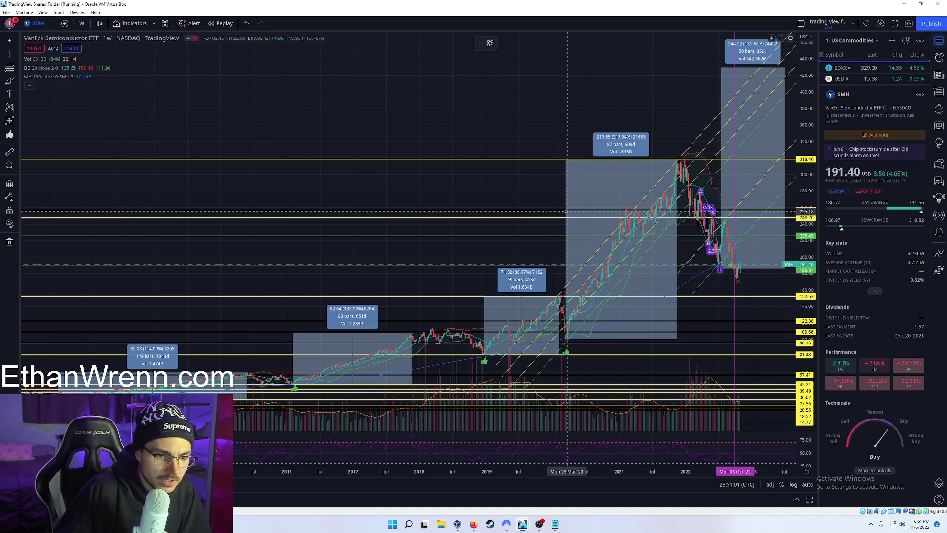
left_click(566, 211)
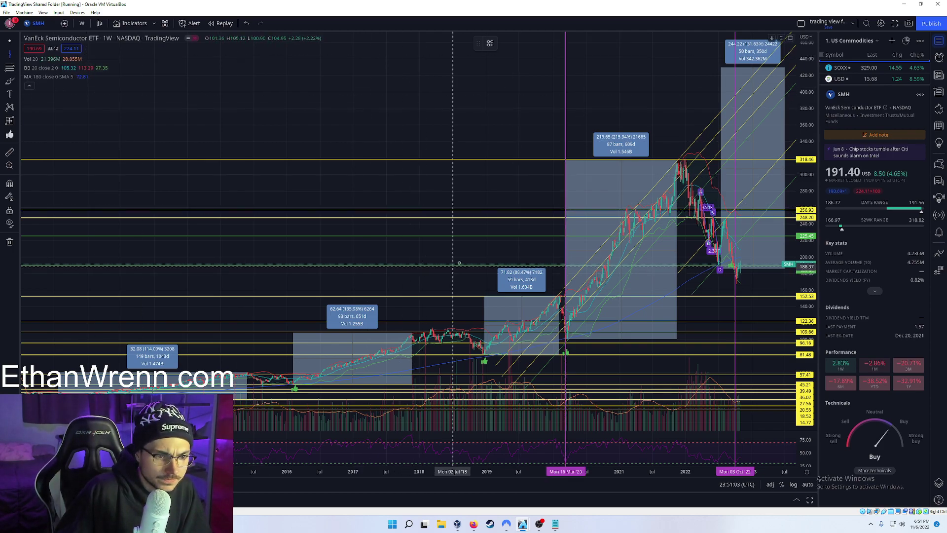
left_click(484, 254)
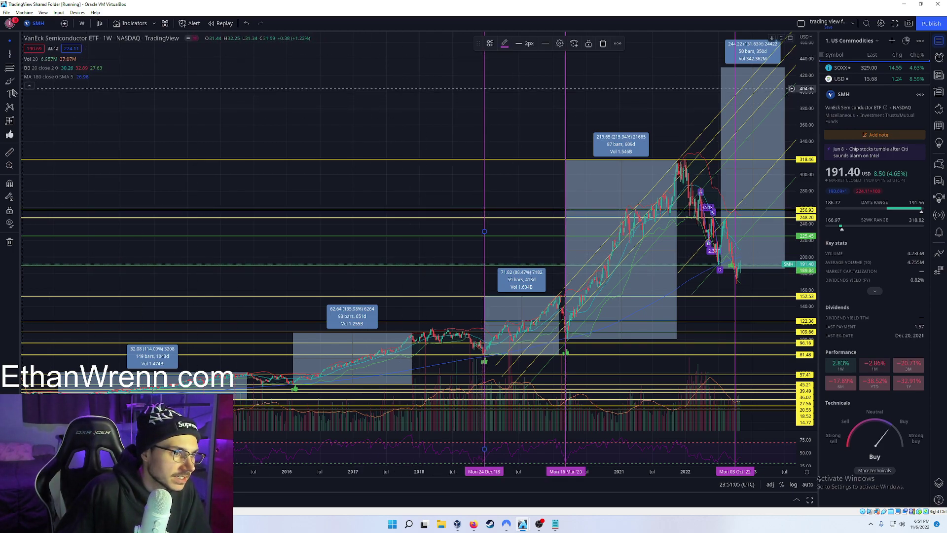
left_click(9, 54)
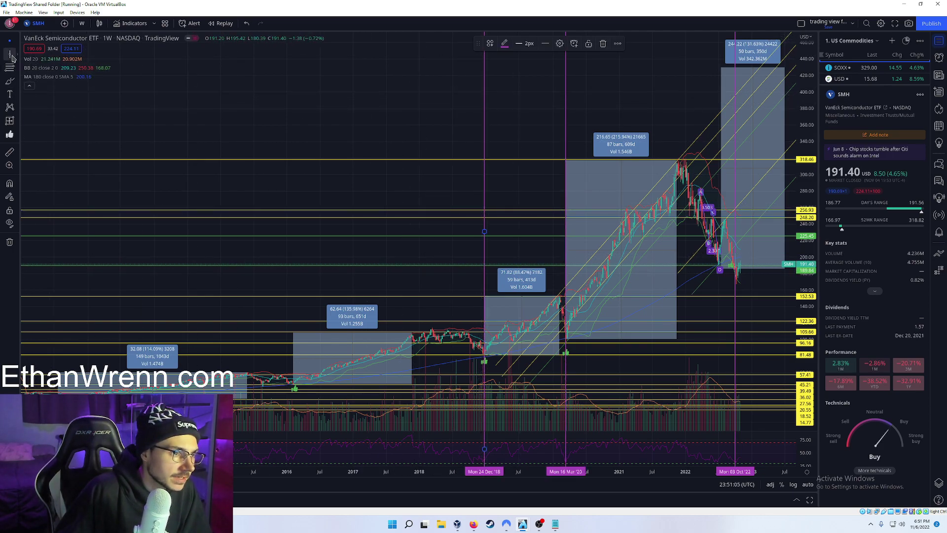
left_click(292, 289)
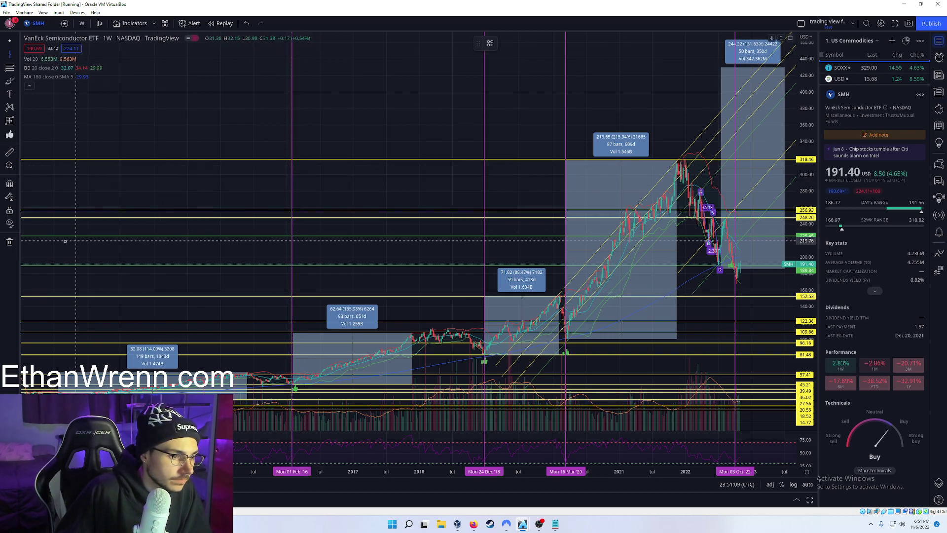
left_click(47, 231)
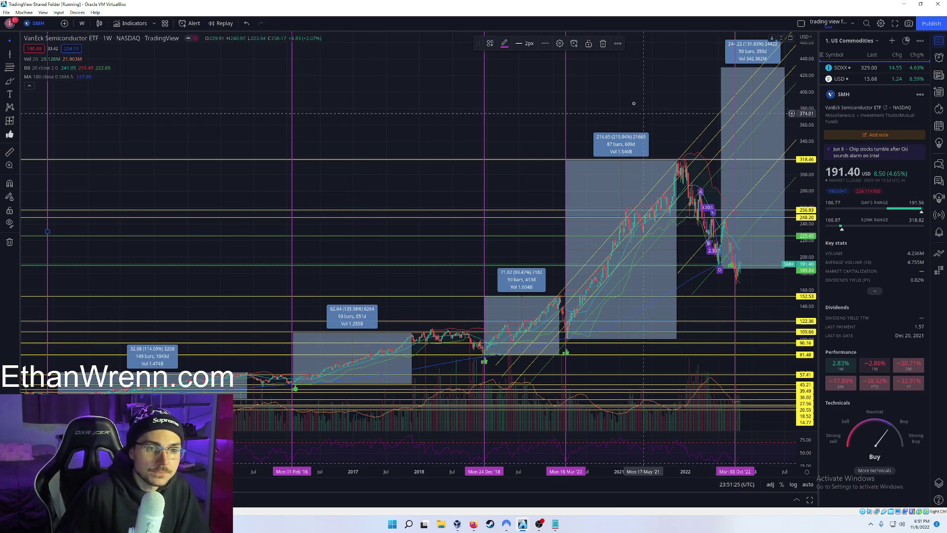
left_click_drag(623, 102, 620, 101)
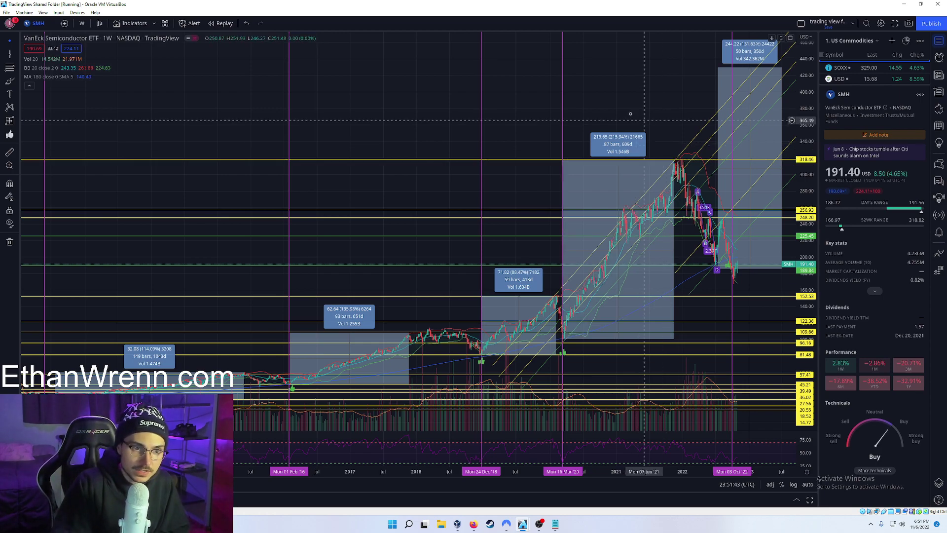
left_click_drag(628, 112, 561, 115)
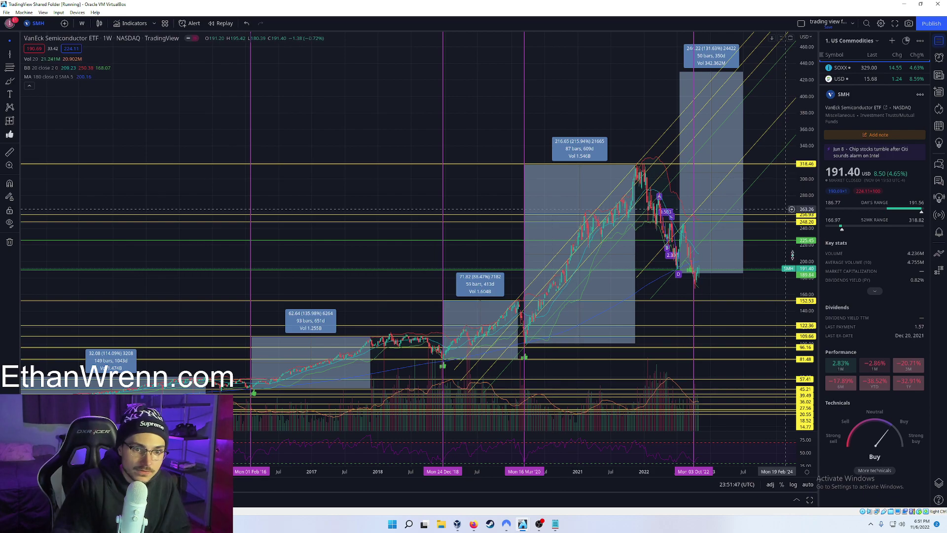
left_click(694, 140)
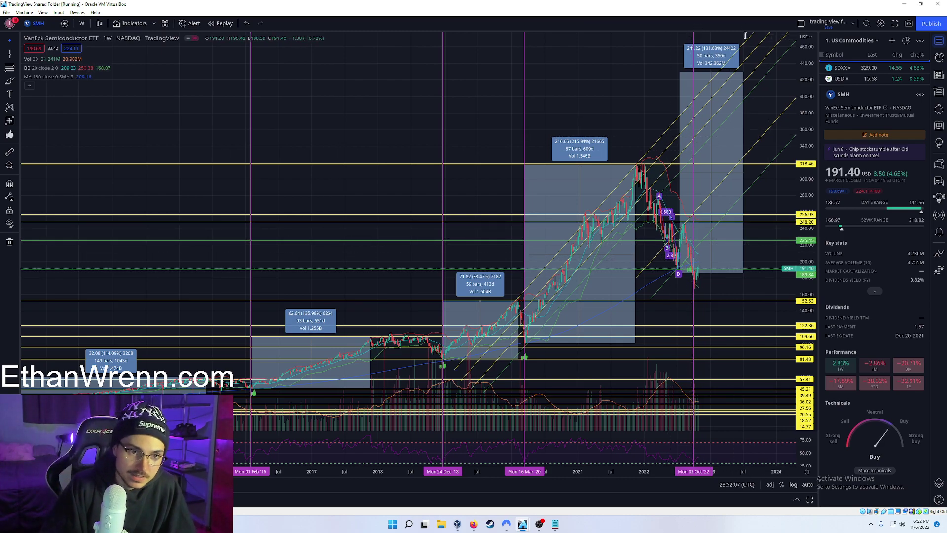
left_click(9, 152)
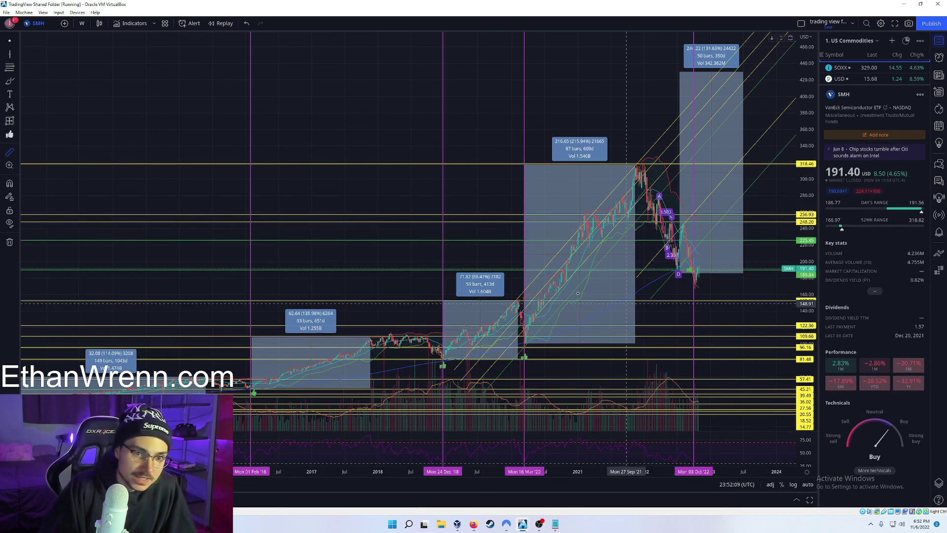
key("Escape")
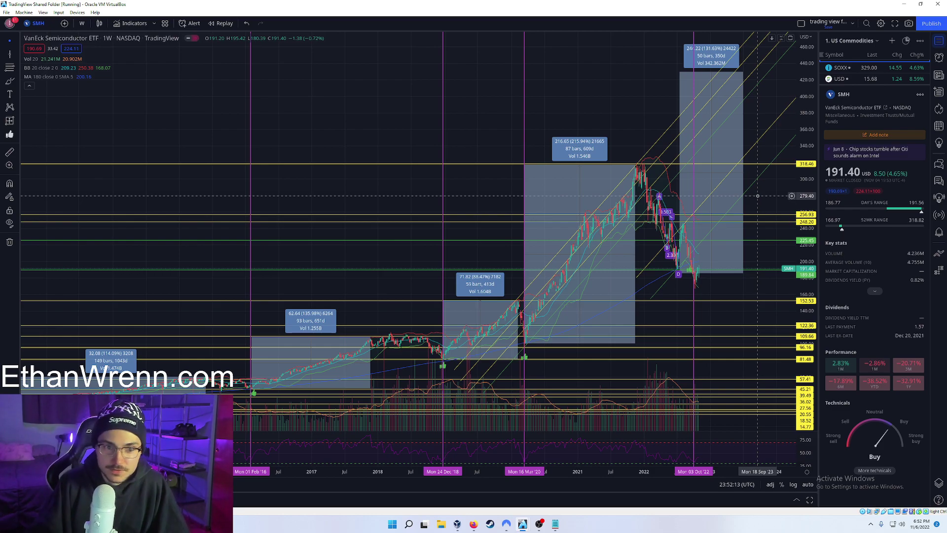
left_click(9, 153)
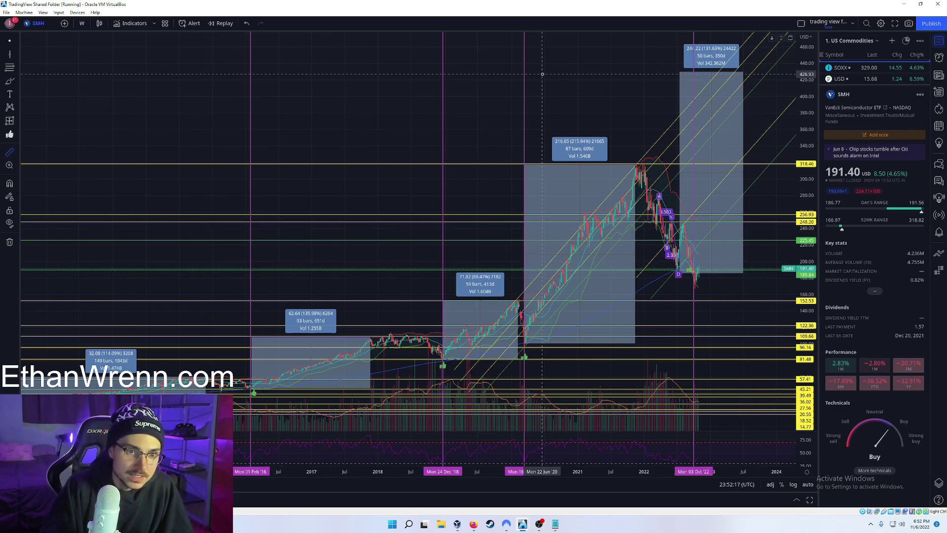
key("Escape")
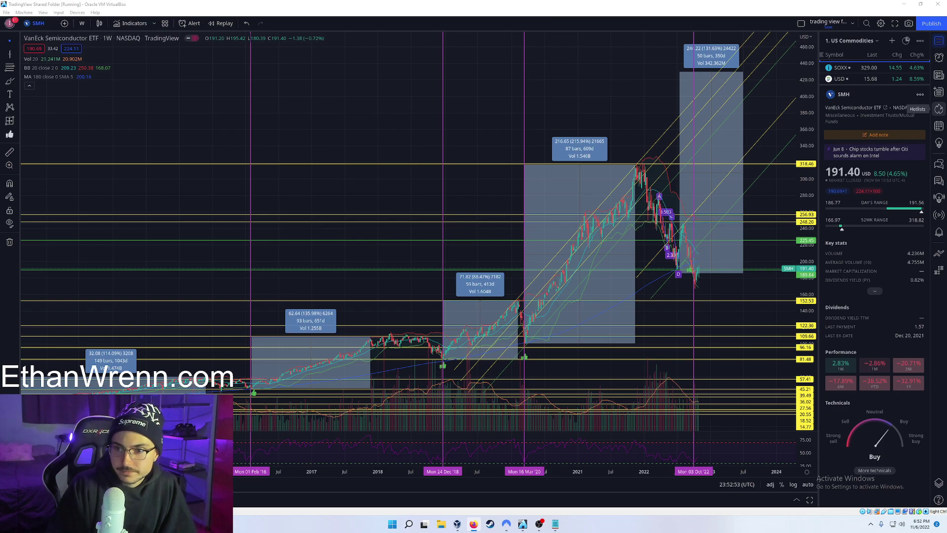
Step: Show Yahoo Finance's SMH holdings, highlighting ASML, Texas Instruments onward and NVIDIA, then exit fullscreen
key("alt+Tab")
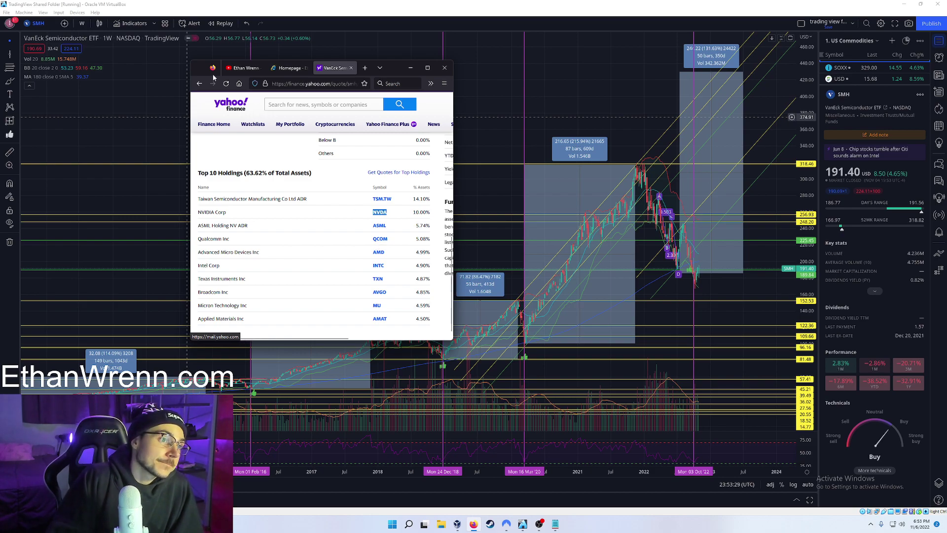
left_click_drag(248, 226, 238, 226)
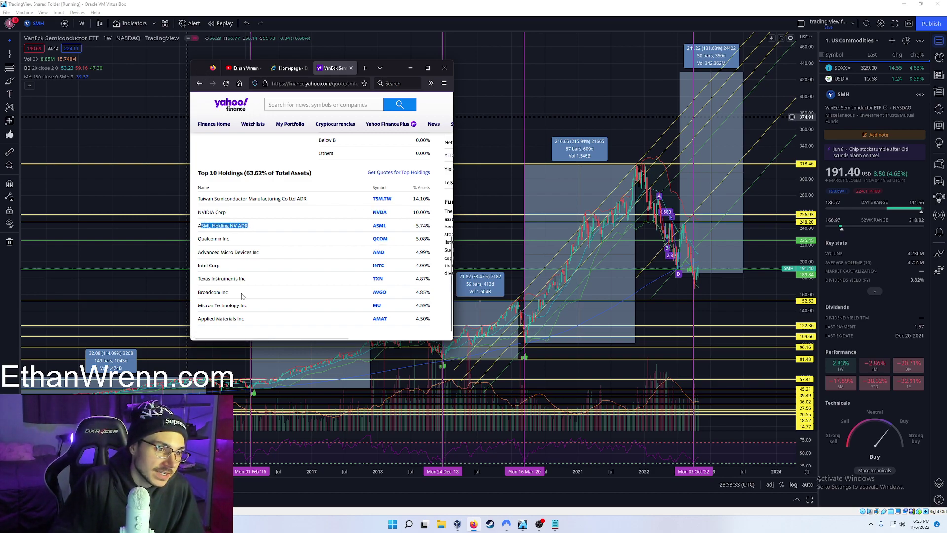
left_click_drag(249, 323, 196, 220)
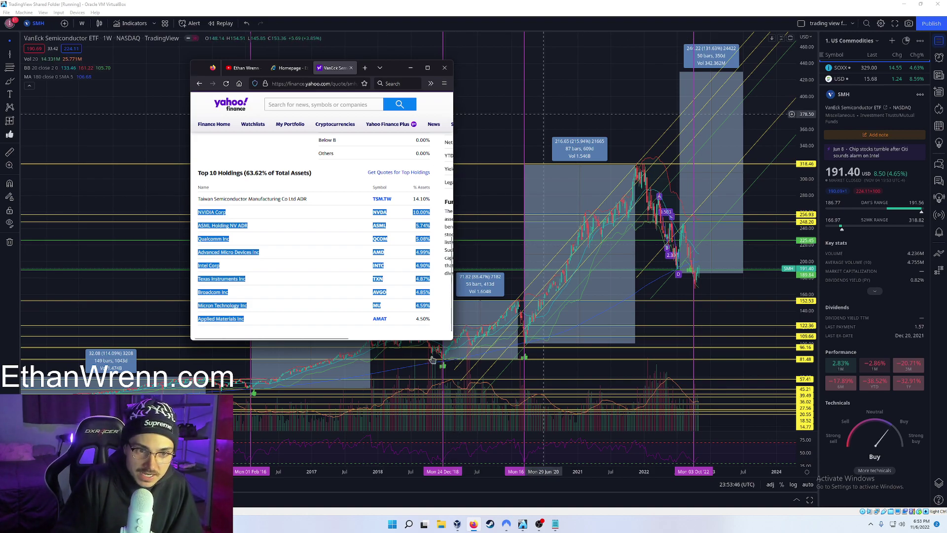
left_click(256, 242)
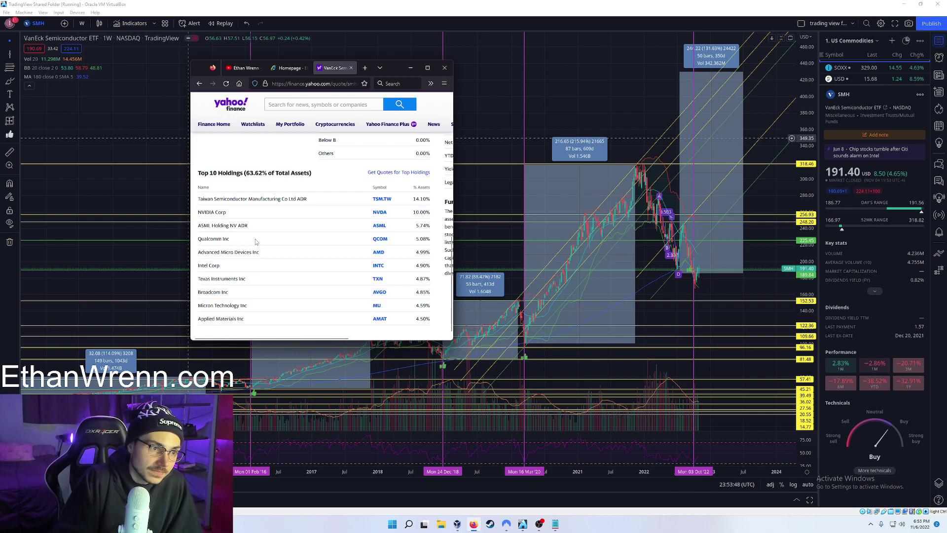
left_click_drag(195, 211, 226, 225)
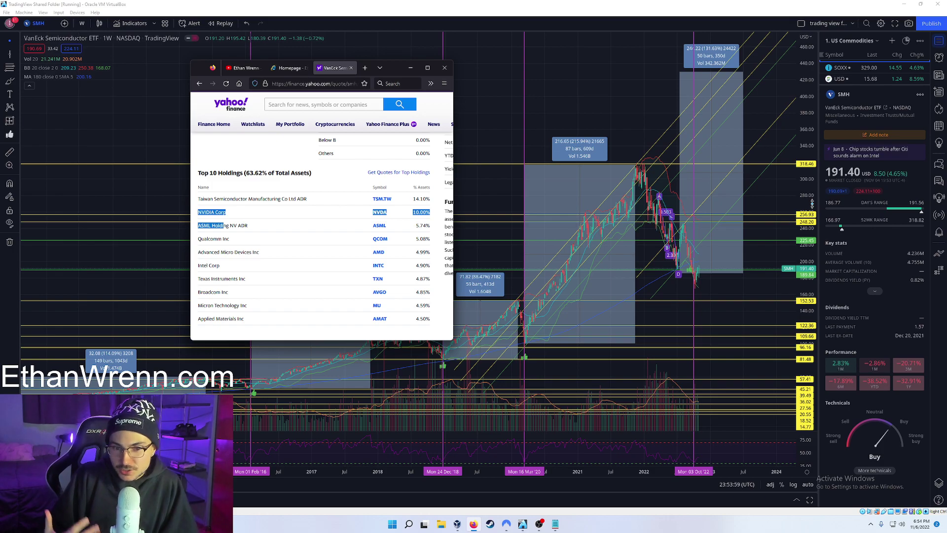
key("F11")
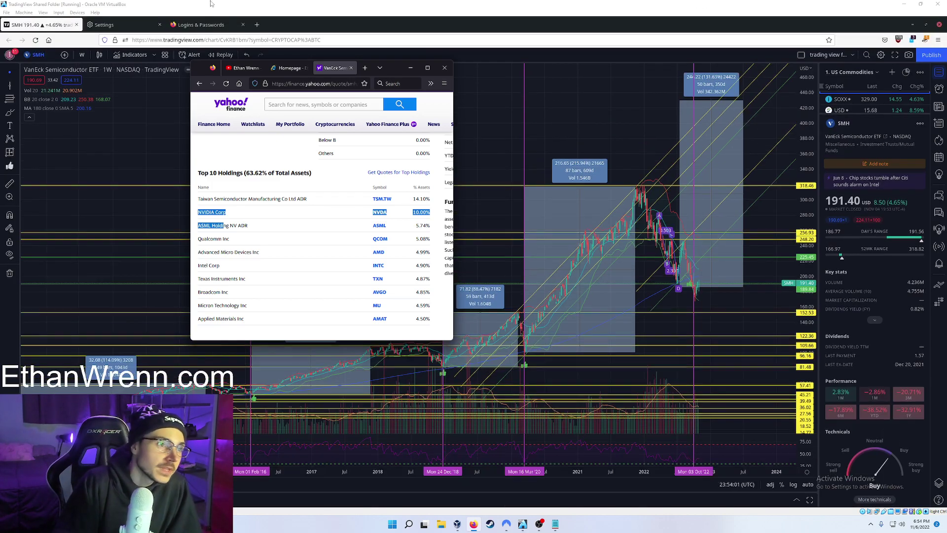
left_click(212, 59)
Step: Return to fullscreen and stretch the 2016 range box to 109 bars (142.47%, 65.63)
key("F11")
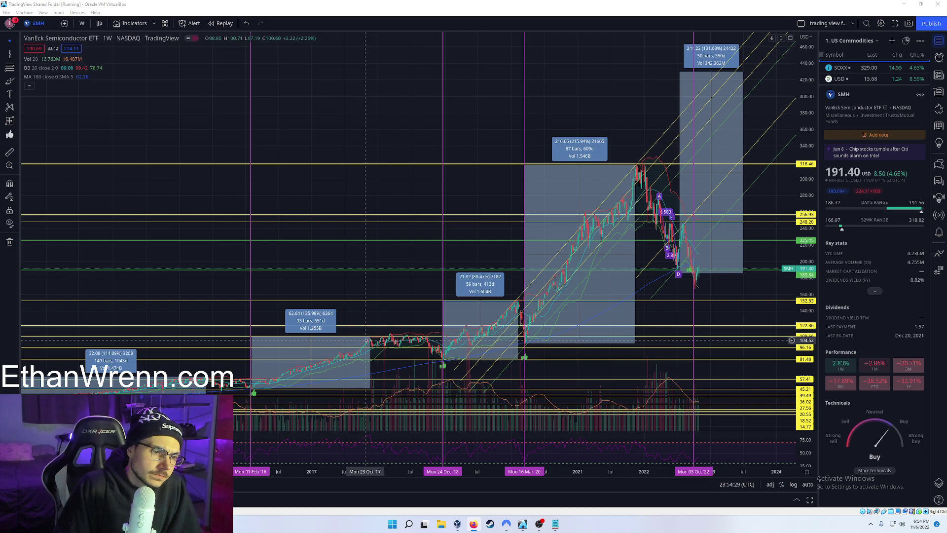
left_click(391, 336)
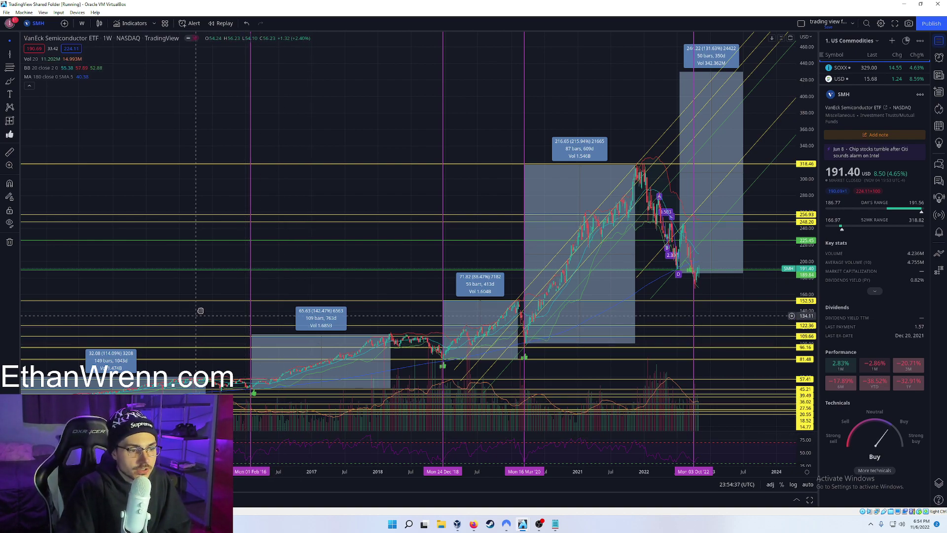
left_click_drag(201, 312, 221, 304)
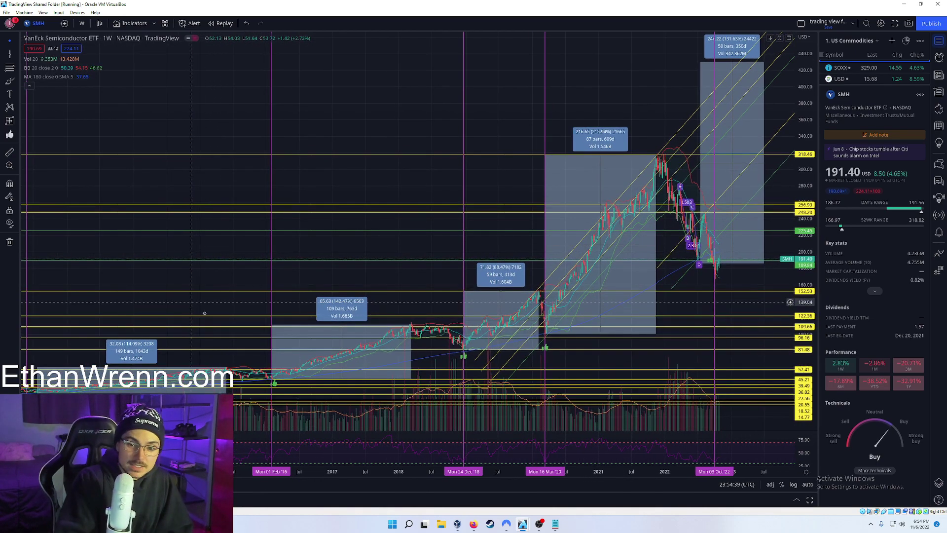
scroll(221, 342, "down", 1)
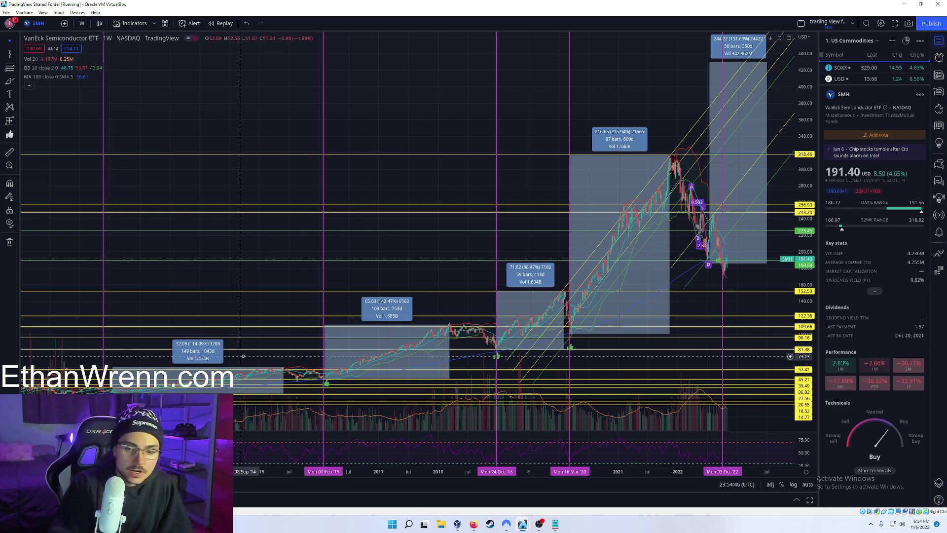
scroll(400, 270, "up", 2)
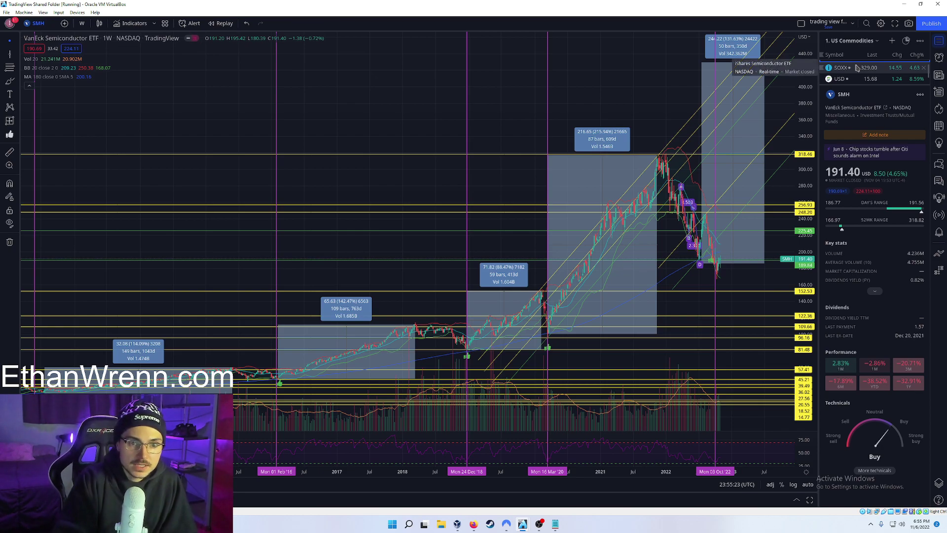
Step: Briefly switch the chart symbol to SOXX, then back to SMH
left_click(857, 67)
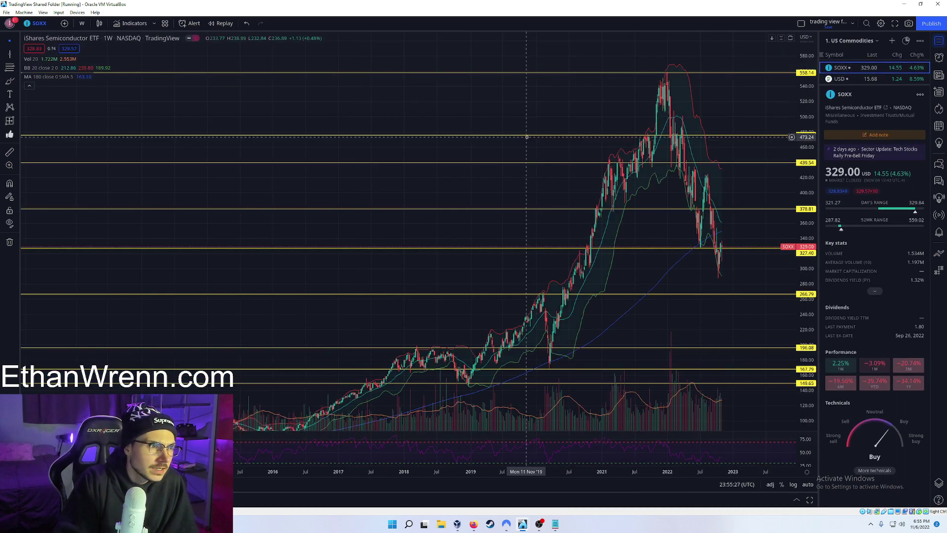
scroll(857, 72, "up", 1)
left_click(857, 79)
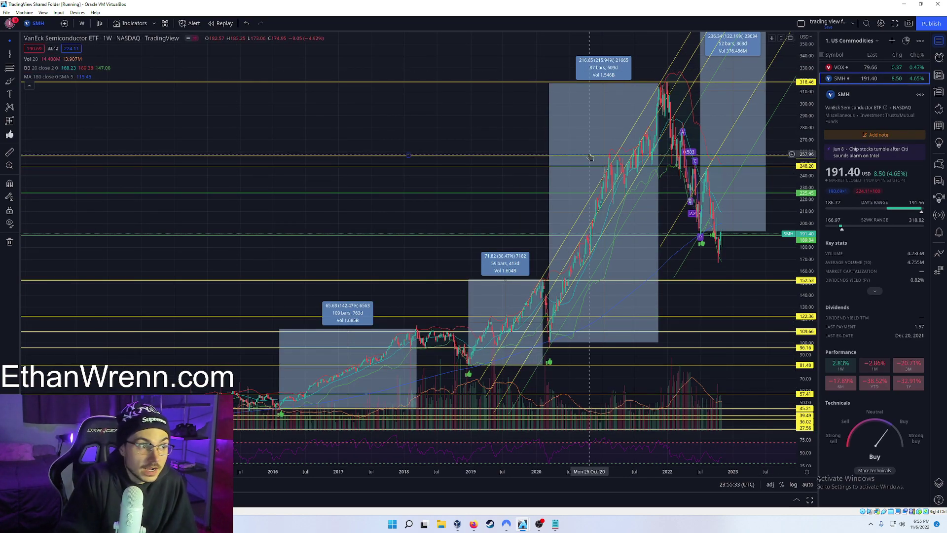
scroll(858, 79, "down", 1)
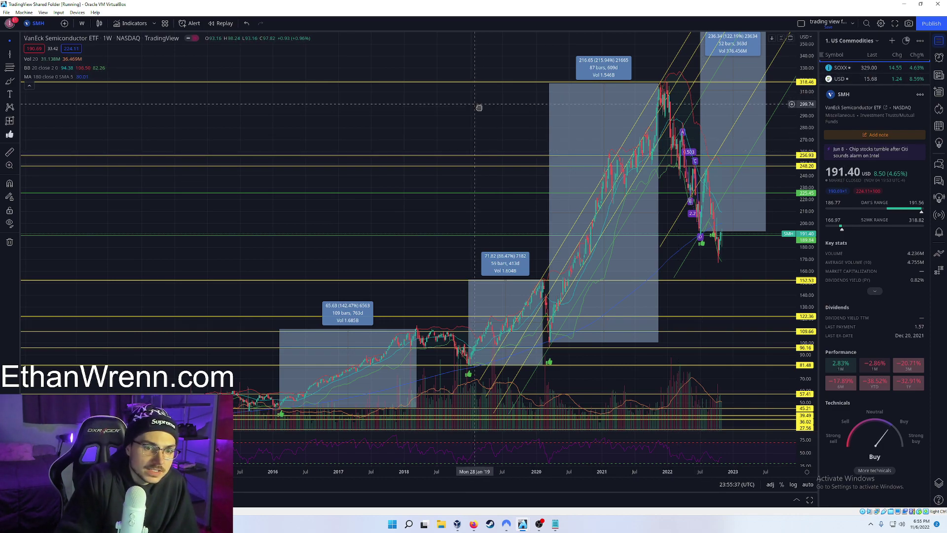
Step: Compress the price scale to 20–360 and pan so the top box fits with future space
left_click_drag(478, 107, 483, 110)
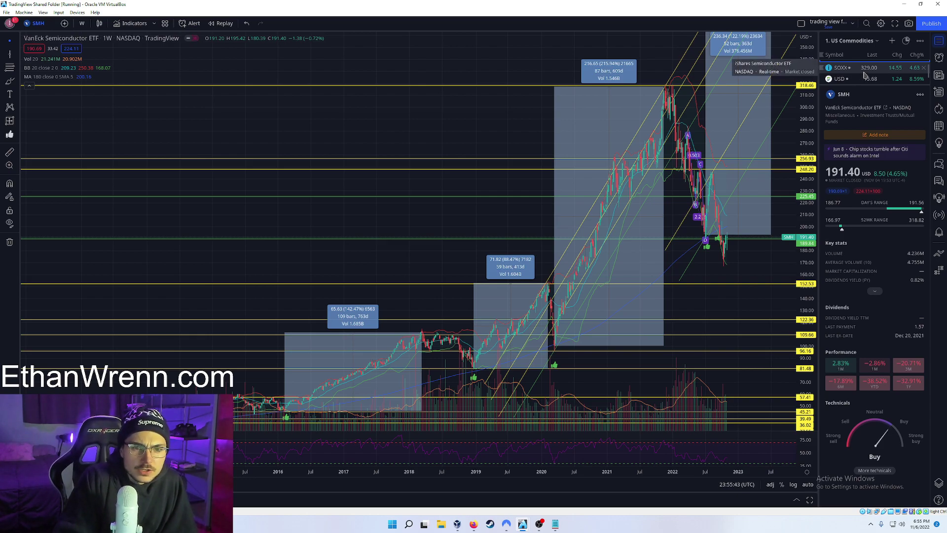
left_click_drag(809, 58, 799, 87)
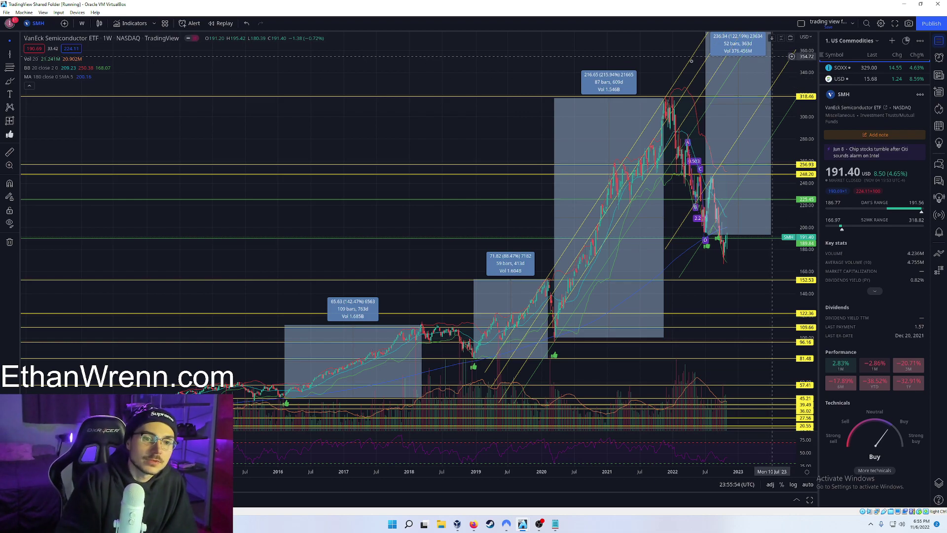
left_click_drag(772, 72, 600, 128)
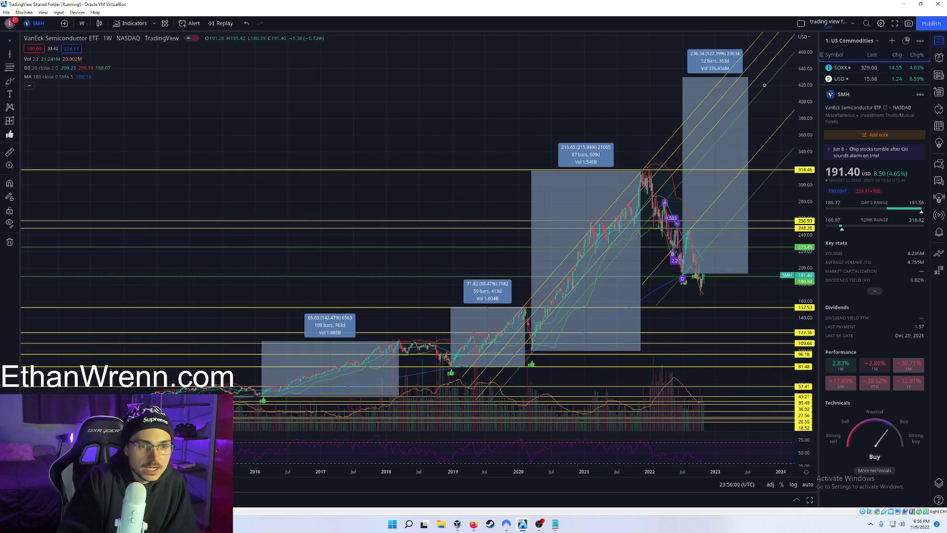
scroll(641, 108, "up", 2)
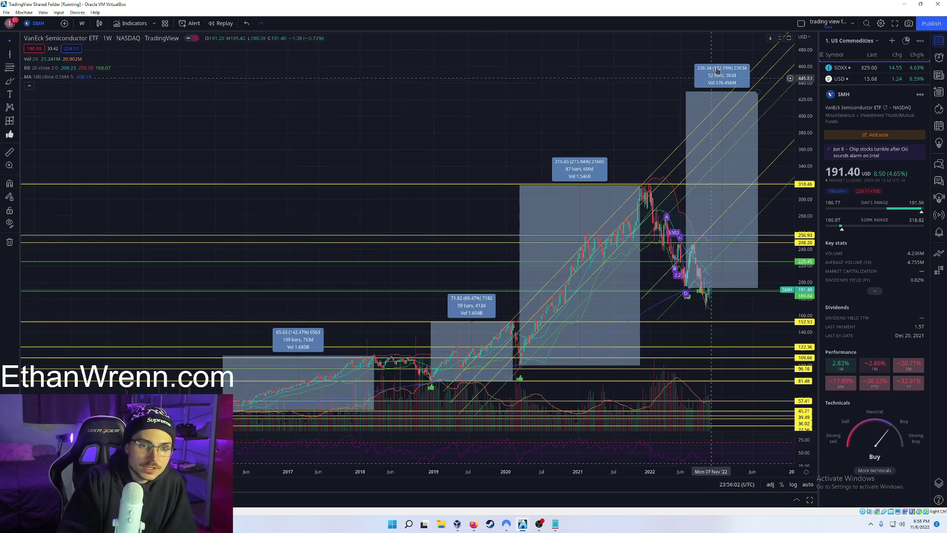
left_click_drag(614, 94, 574, 108)
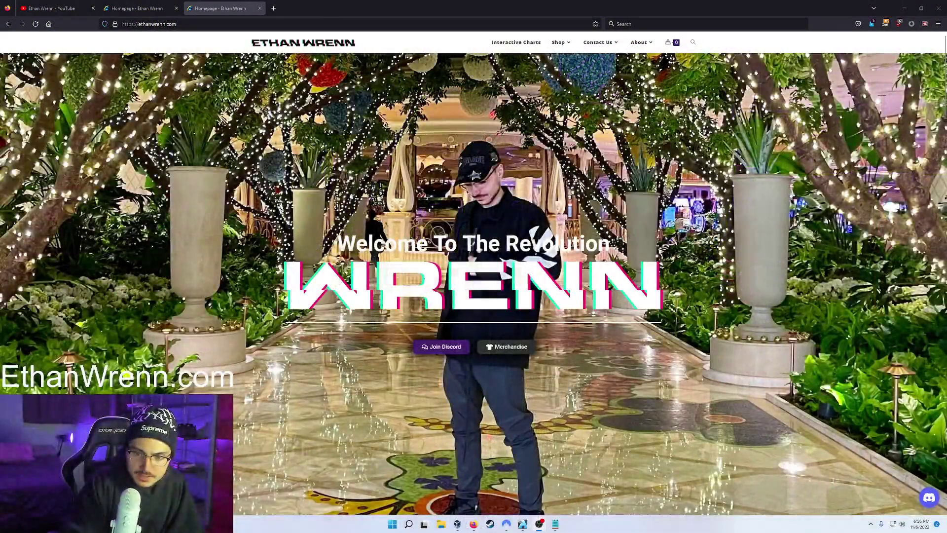
Step: Reload the homepage, browse #art-n-memes in the Discord chat widget, then close the widget
key("F5")
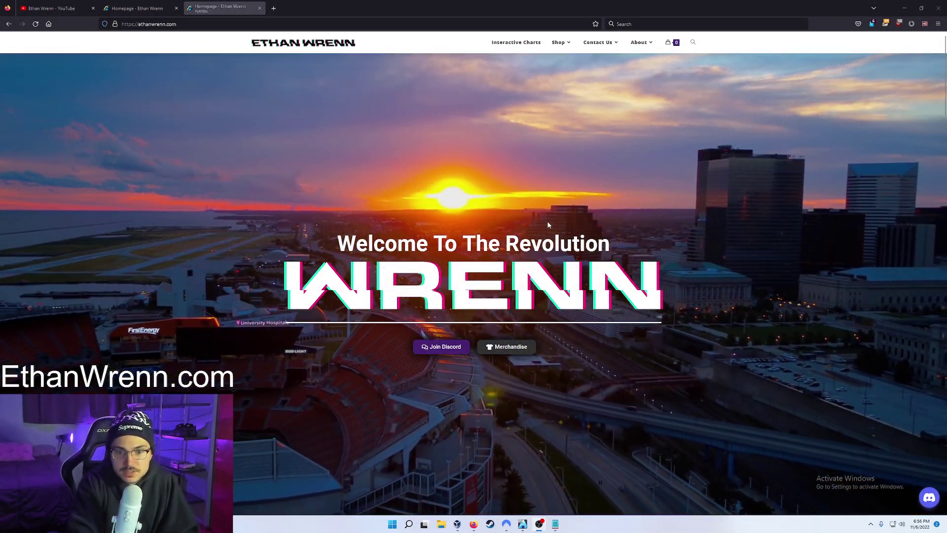
left_click(928, 497)
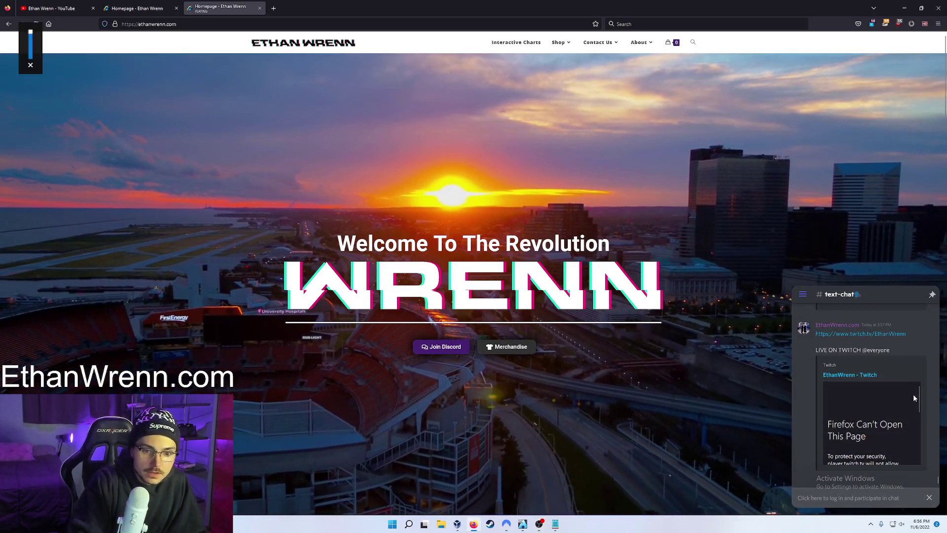
left_click(799, 294)
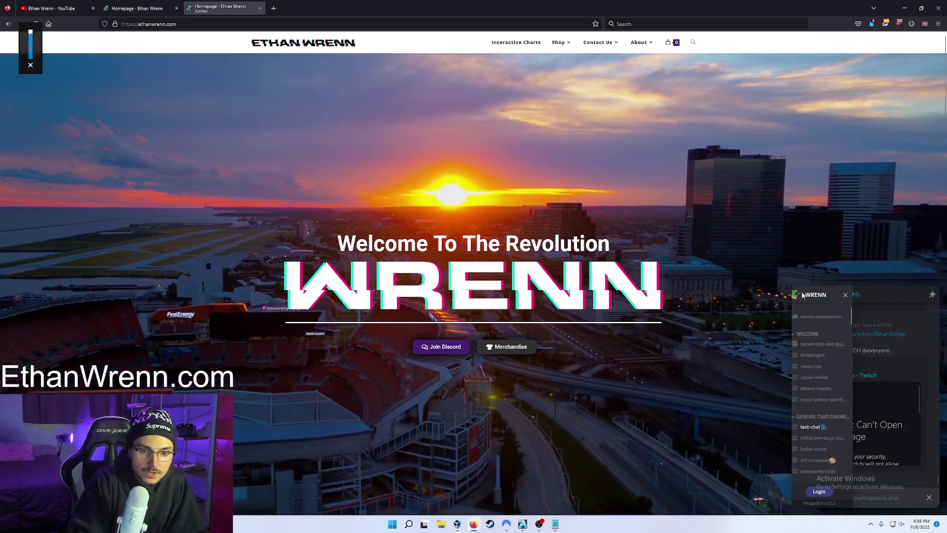
left_click(824, 459)
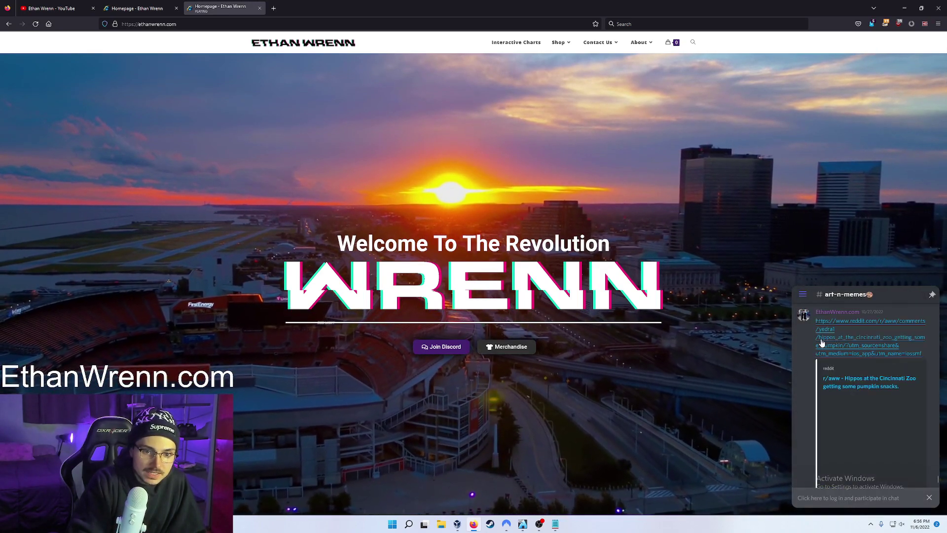
scroll(809, 415, "up", 5)
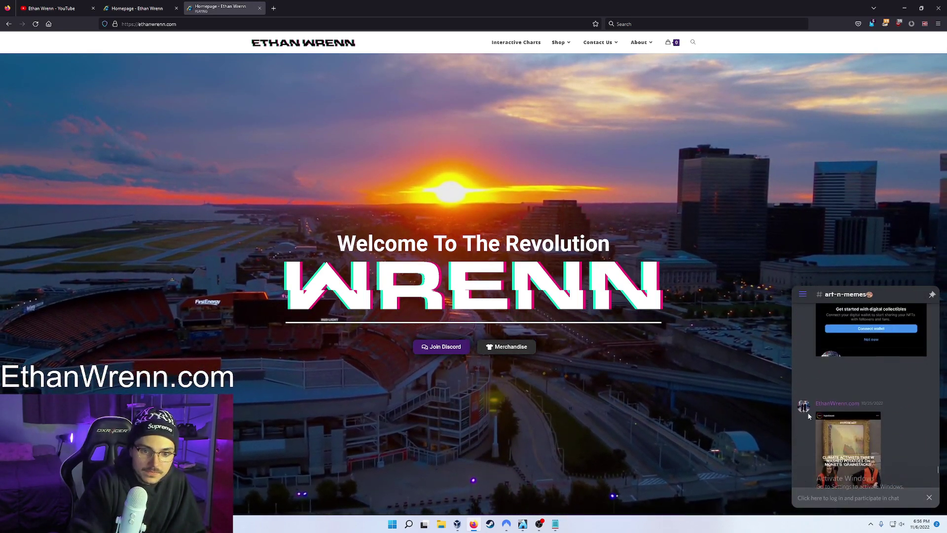
left_click(929, 498)
Step: Jump to Merchandise, open the Shirts and Hoodies shop pages, and browse the $99.00 hoodies
scroll(355, 282, "down", 5)
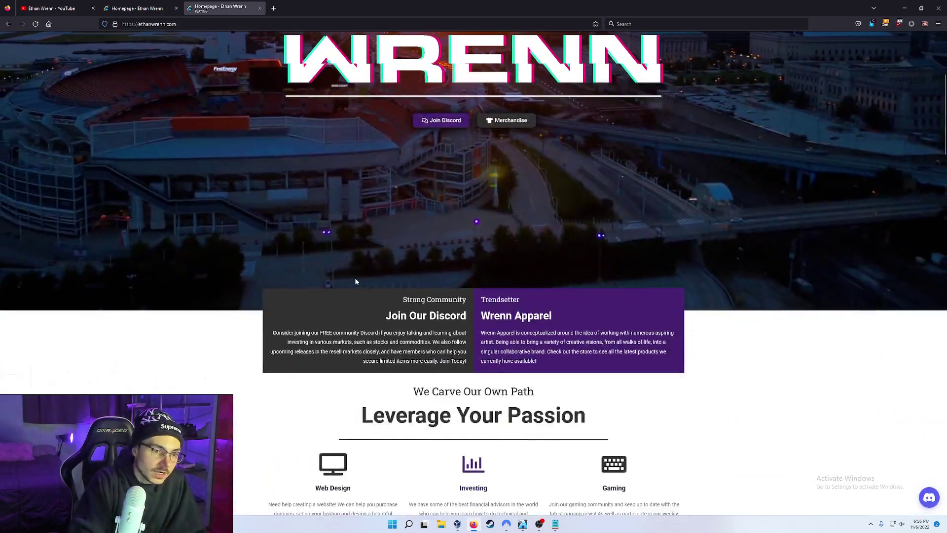
scroll(356, 282, "down", 6)
scroll(390, 232, "up", 10)
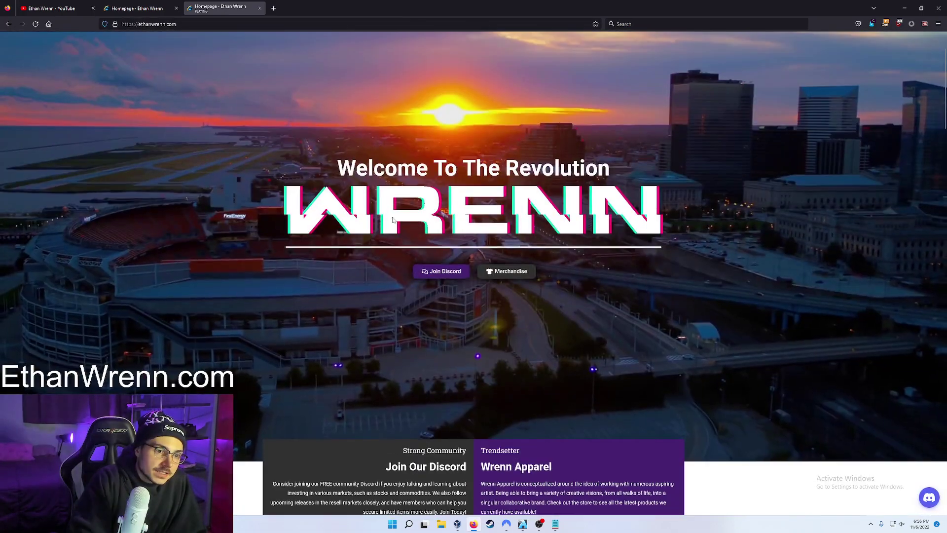
left_click(500, 272)
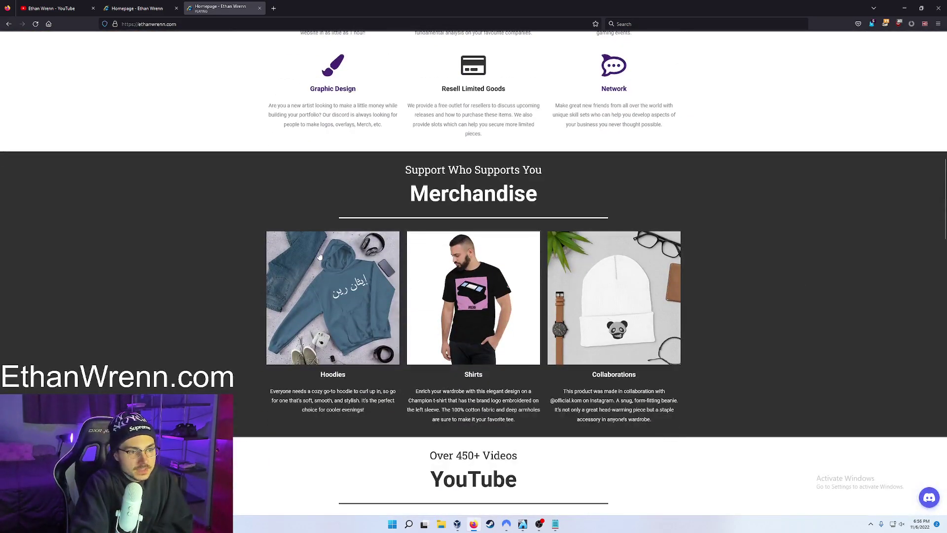
left_click(296, 5)
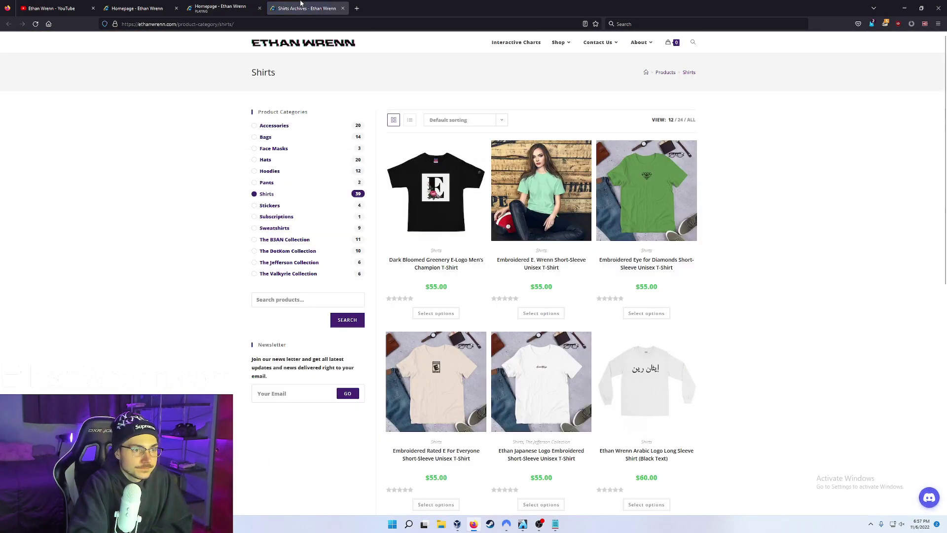
left_click(207, 6)
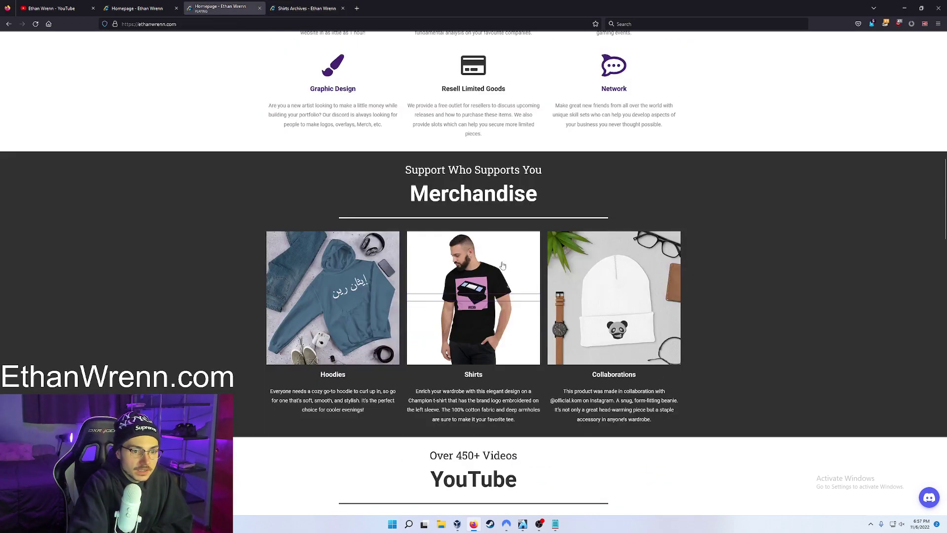
left_click(346, 4)
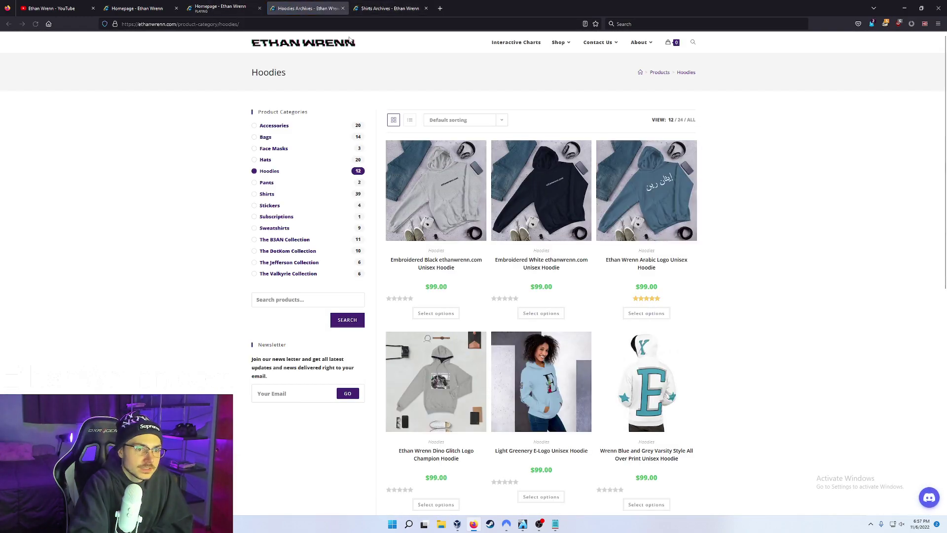
scroll(796, 351, "down", 8)
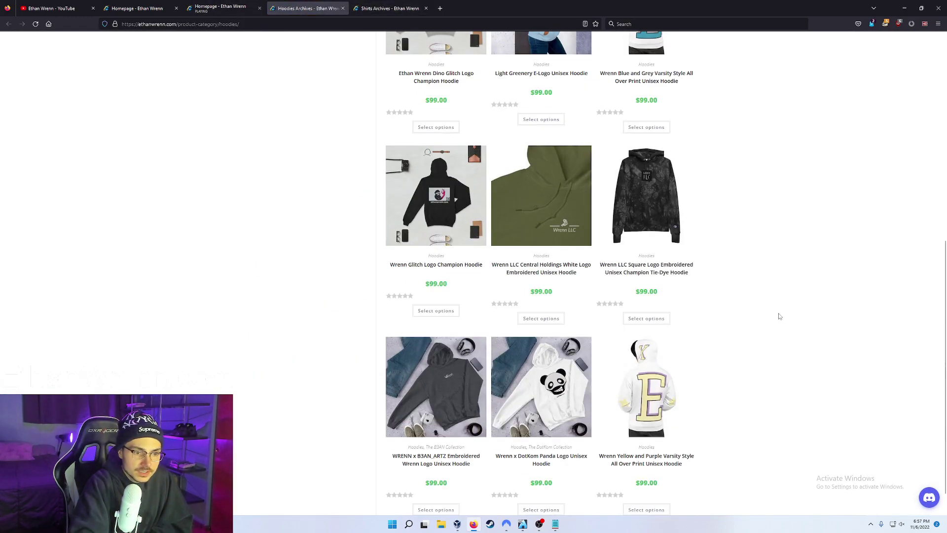
Step: Close the Hoodies and Shirts tabs and scroll down the homepage
left_click(341, 8)
left_click(342, 9)
scroll(235, 184, "down", 11)
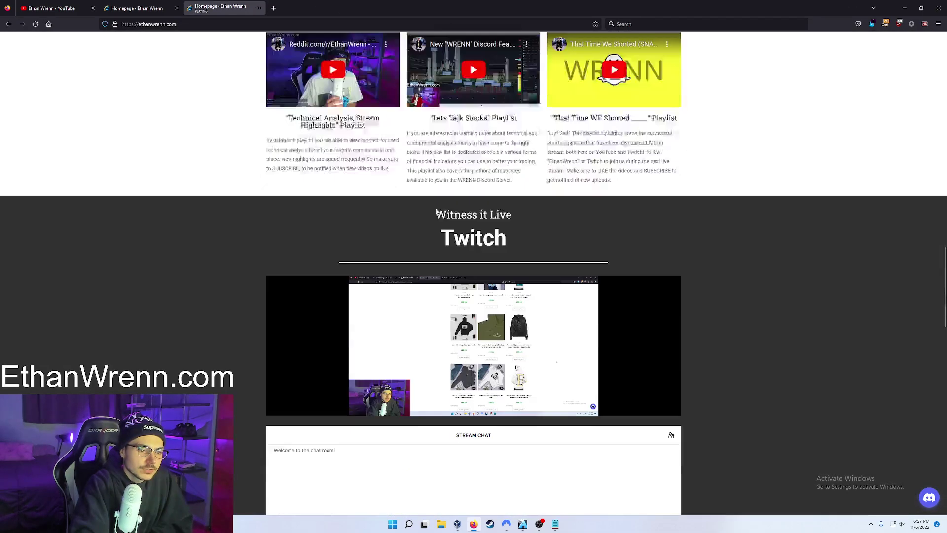
scroll(436, 212, "down", 3)
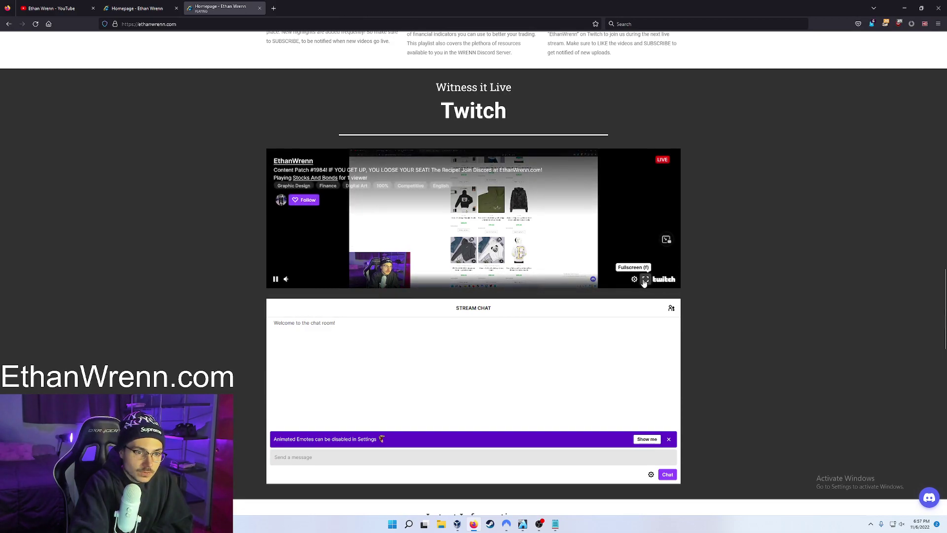
Step: Toggle the Twitch embed fullscreen on and off, then scroll through the Articles and Twitter sections
left_click(644, 280)
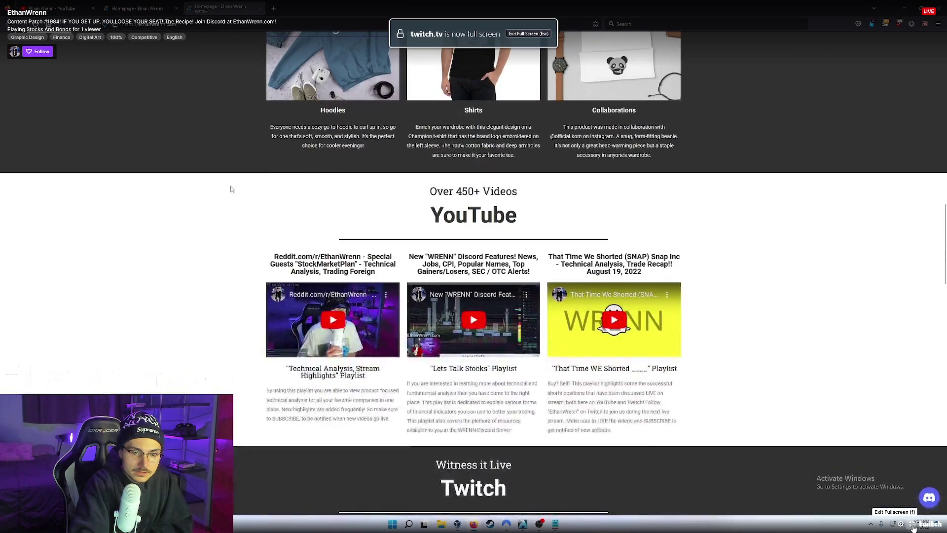
left_click(911, 525)
scroll(217, 182, "down", 7)
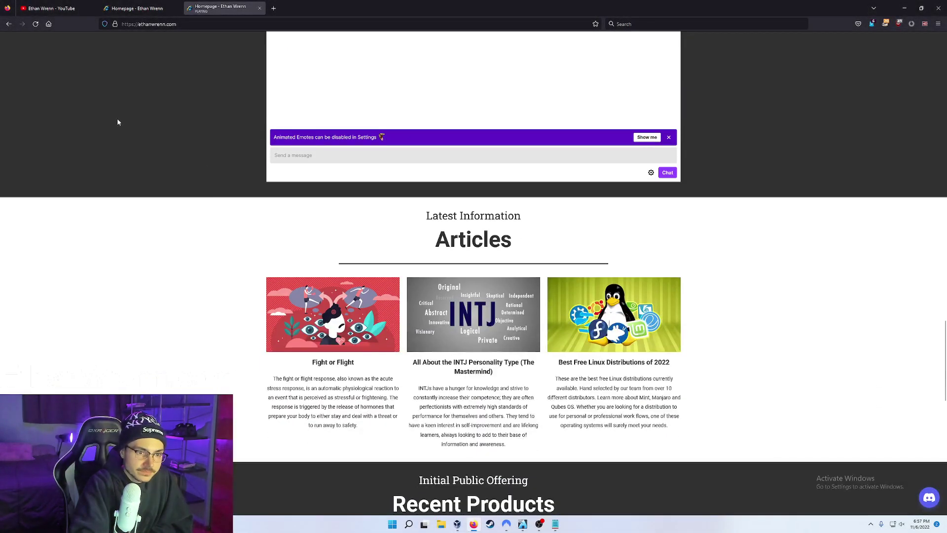
scroll(479, 232, "down", 2)
scroll(576, 252, "down", 8)
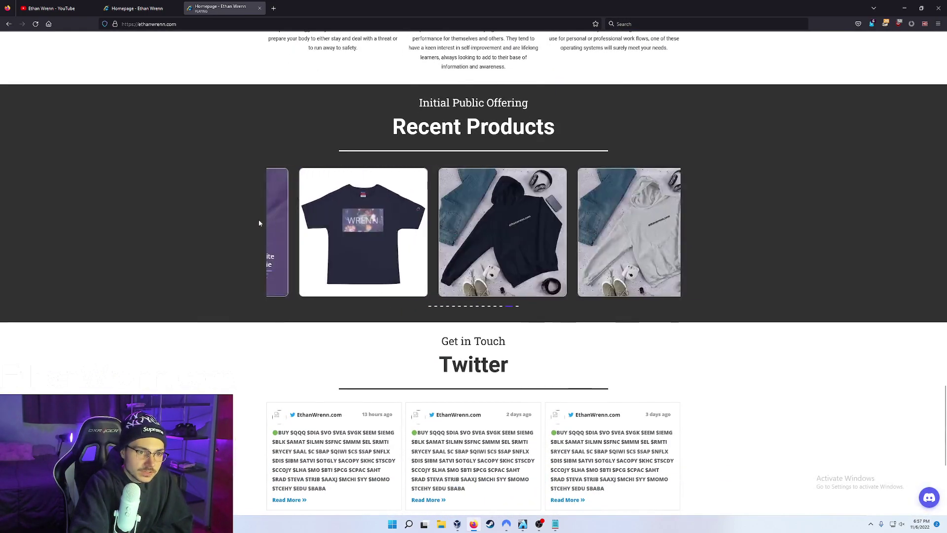
scroll(31, 182, "down", 6)
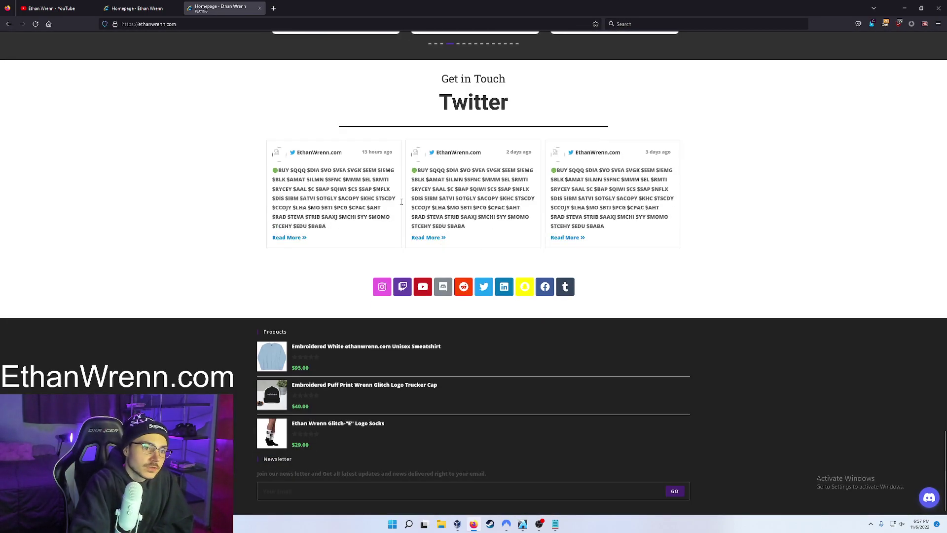
scroll(476, 226, "up", 20)
scroll(475, 226, "down", 18)
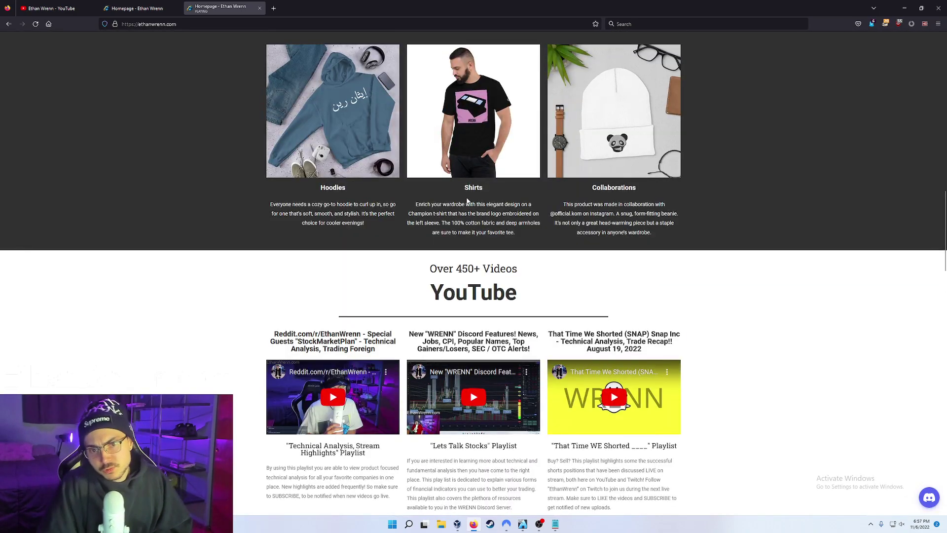